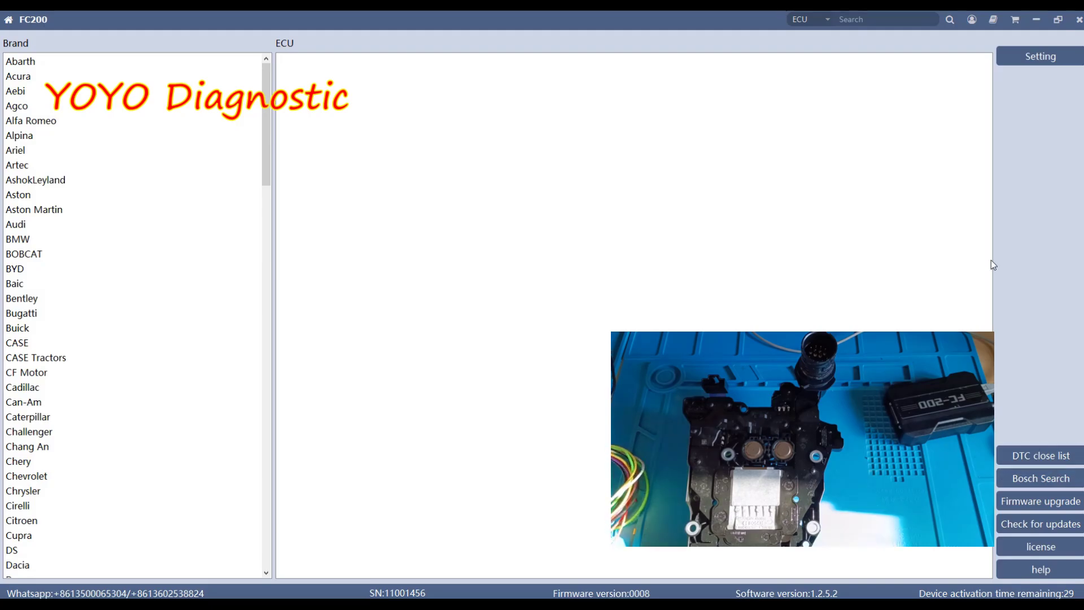
Search the ECU list for dq381 and open the BOSCH_DQ381 SH725xx entry for the Audi A3(8V) 2000 TDI quattro
text(dq)
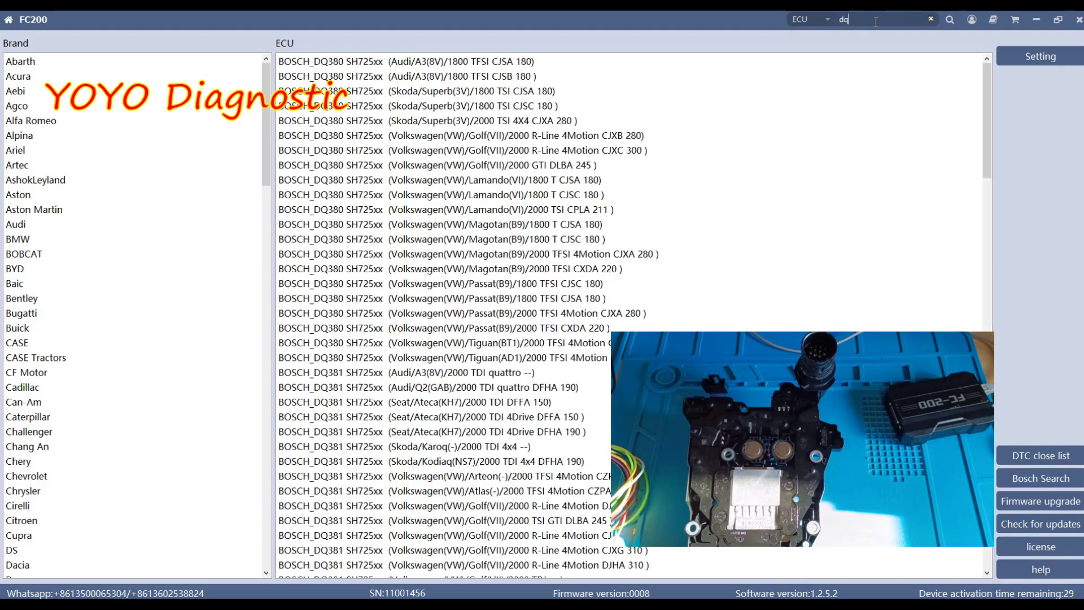
text(381)
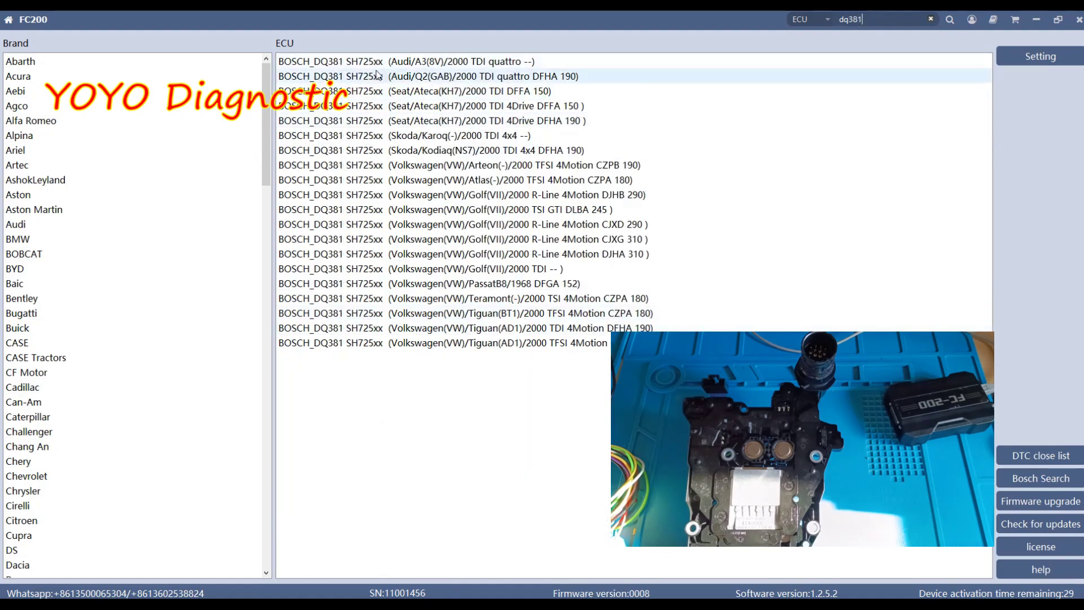
click(340, 63)
double_click(340, 65)
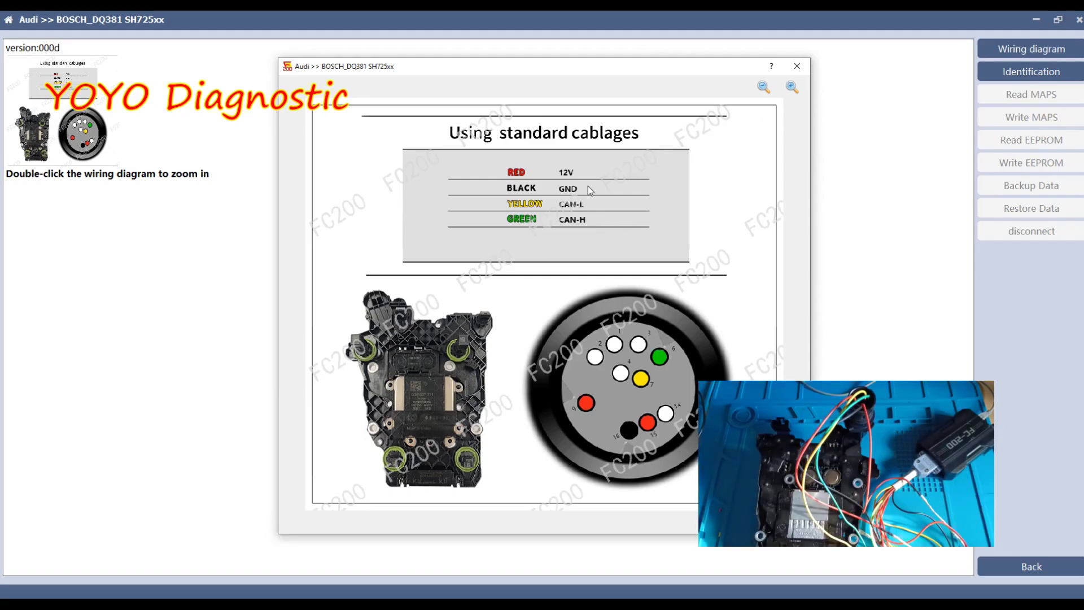
Close the enlarged wiring diagram and run Identification to connect to the ECU, repeating it if the connection fails
click(797, 66)
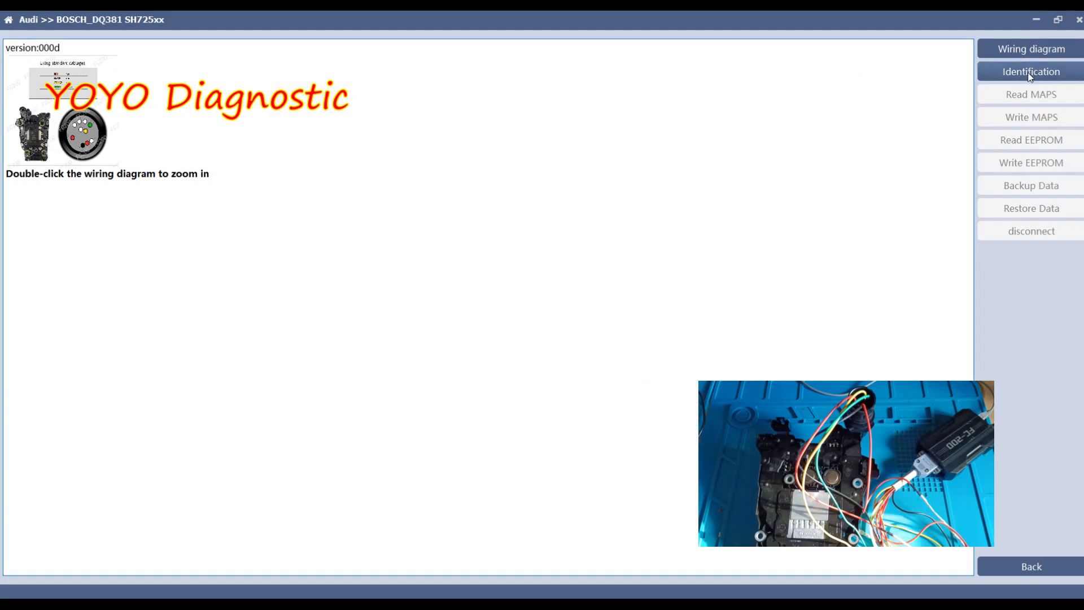
click(1030, 76)
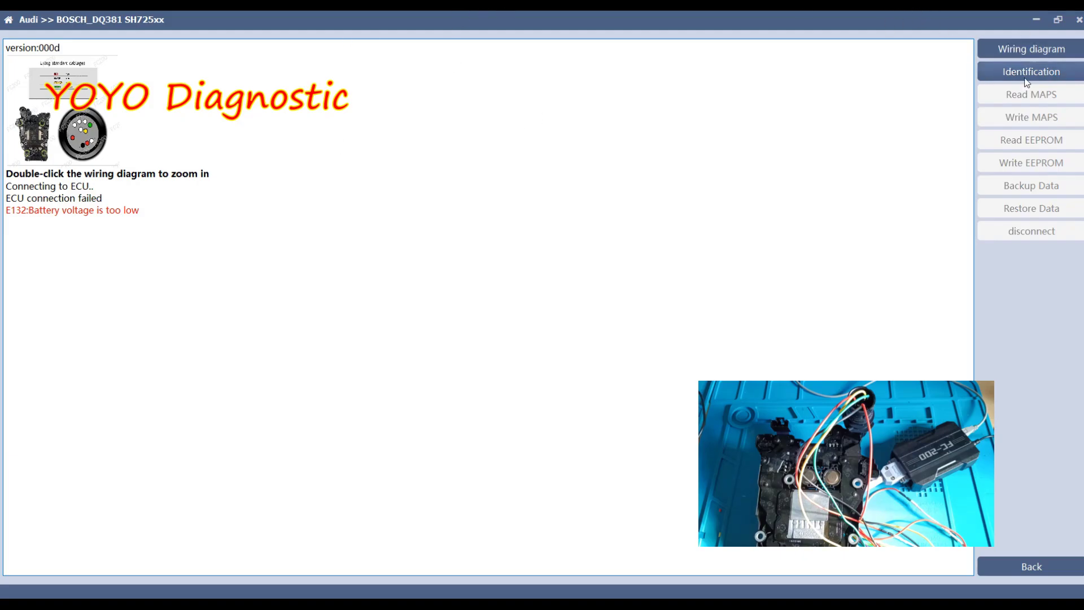
click(1005, 71)
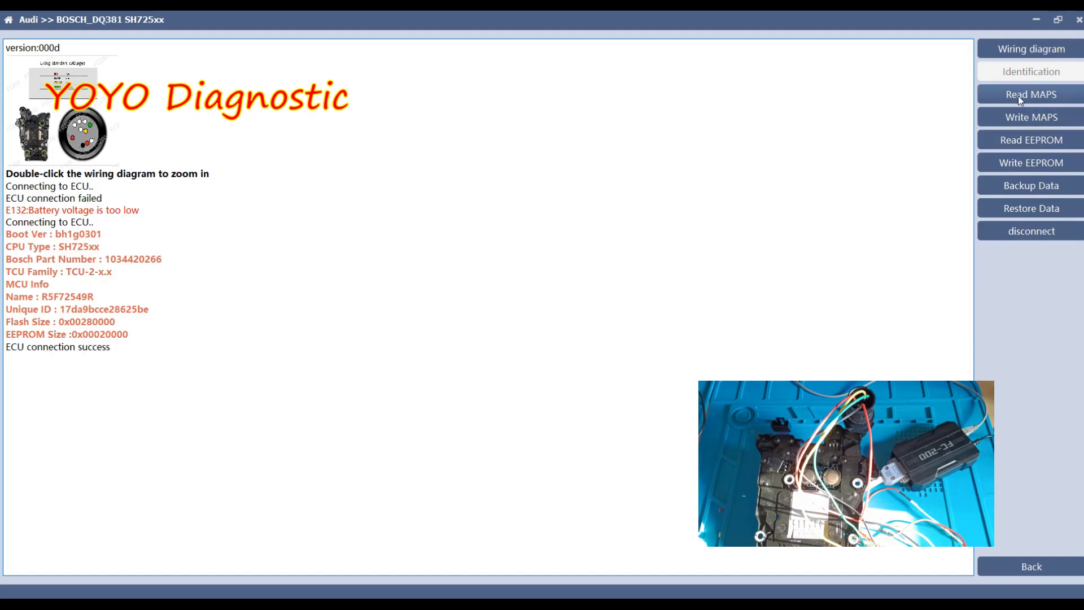
Read the MAPS from the ECU and save them as a BIN file, then read the EEPROM
click(1018, 96)
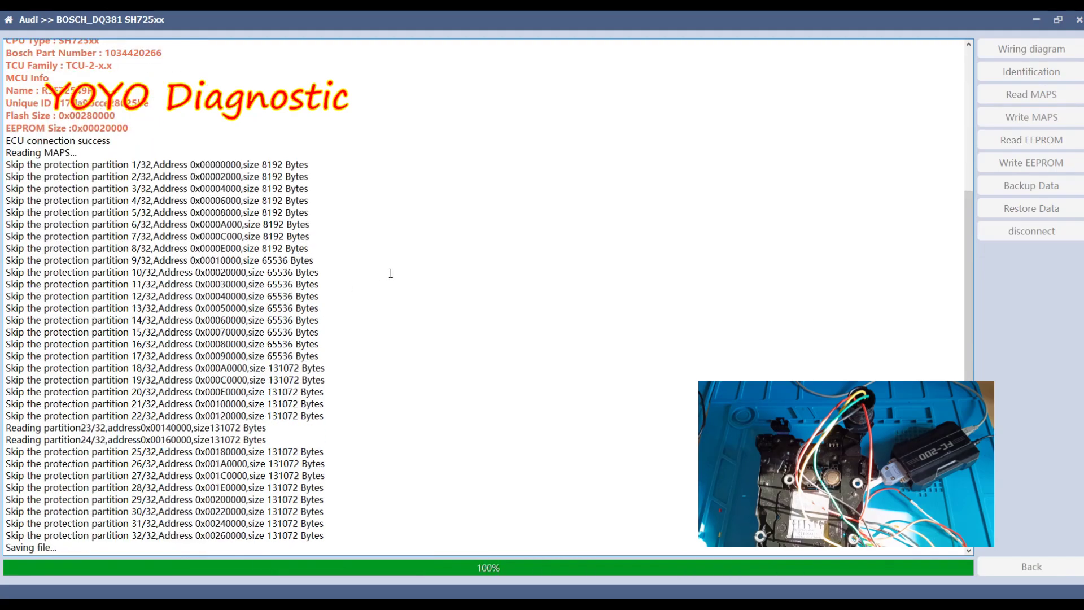
key(Return)
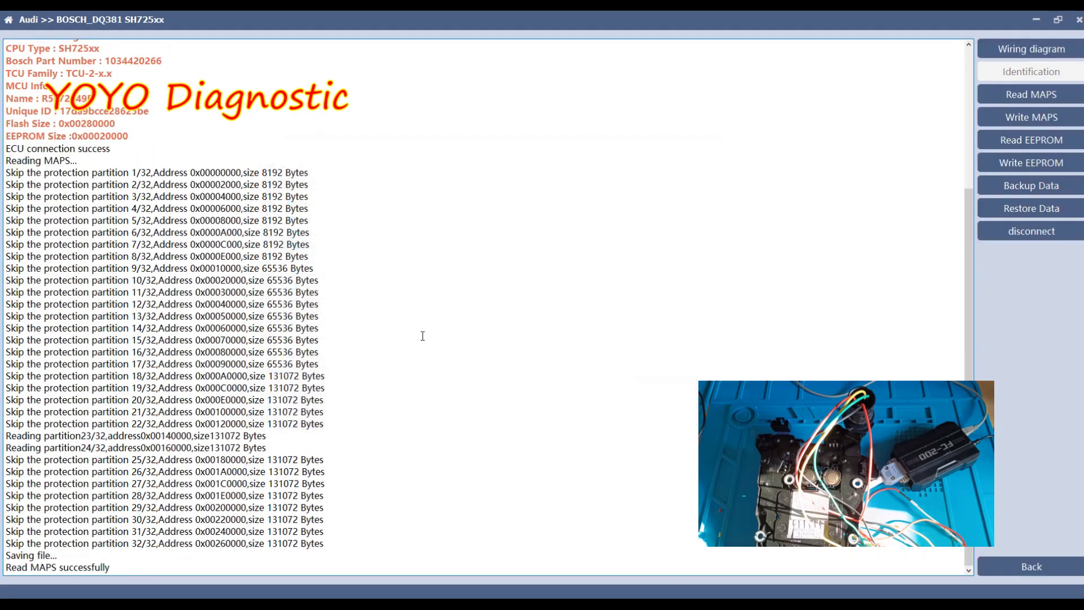
click(1017, 138)
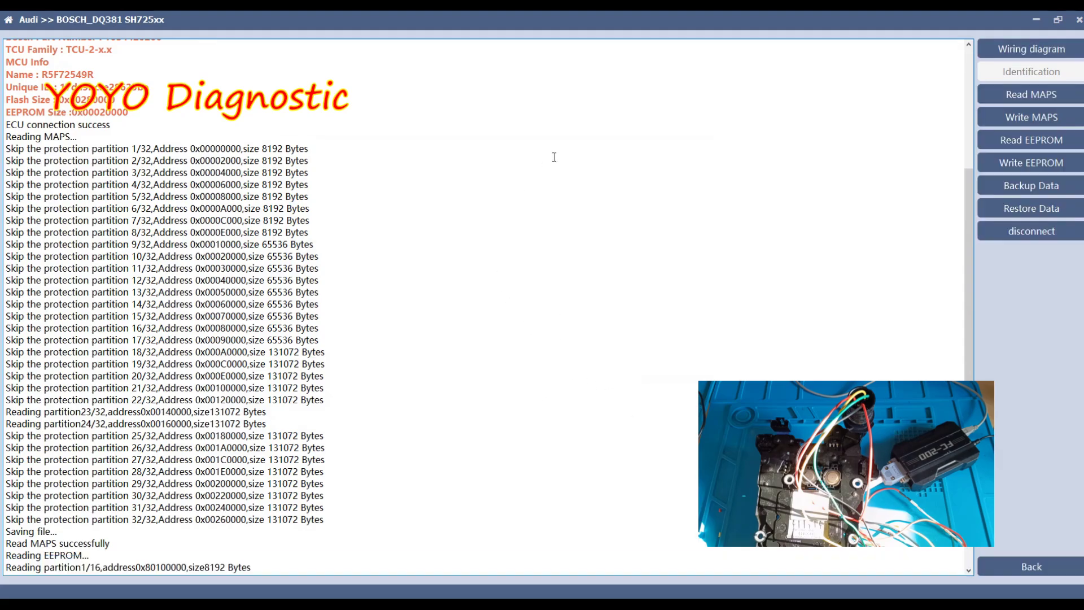
Back up the ECU data to the suggested FULLBACKUP BIN file in New folder on the Desktop, and disconnect from the ECU
click(1001, 187)
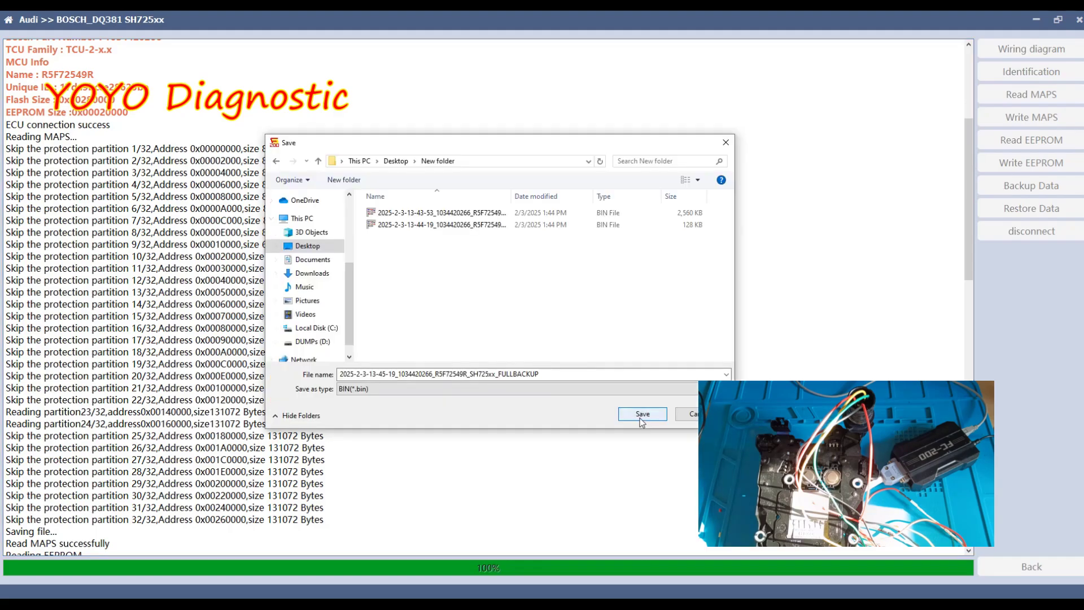
click(641, 416)
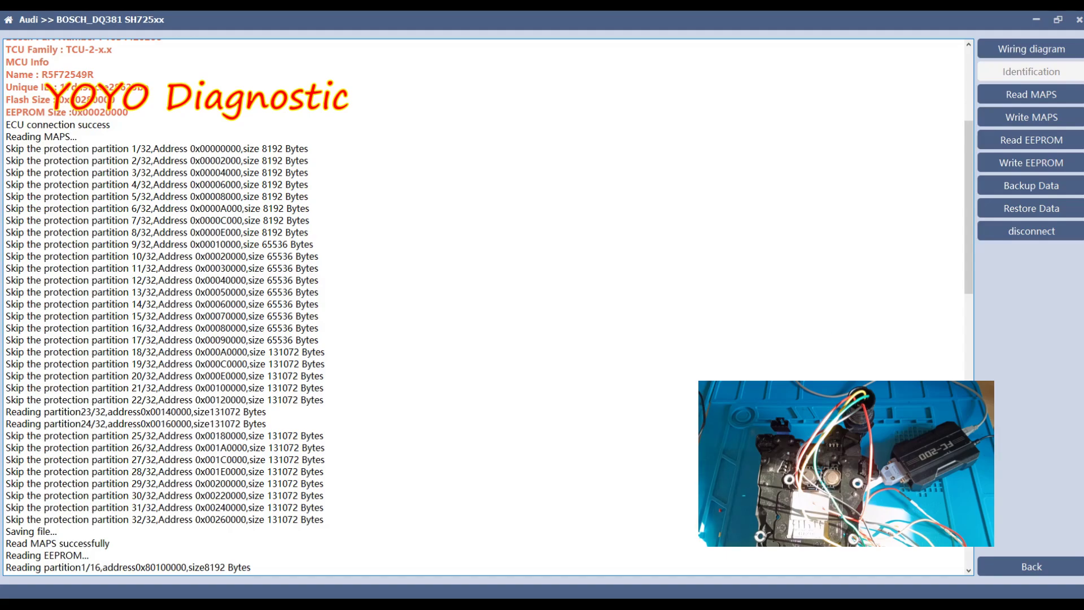
click(1023, 235)
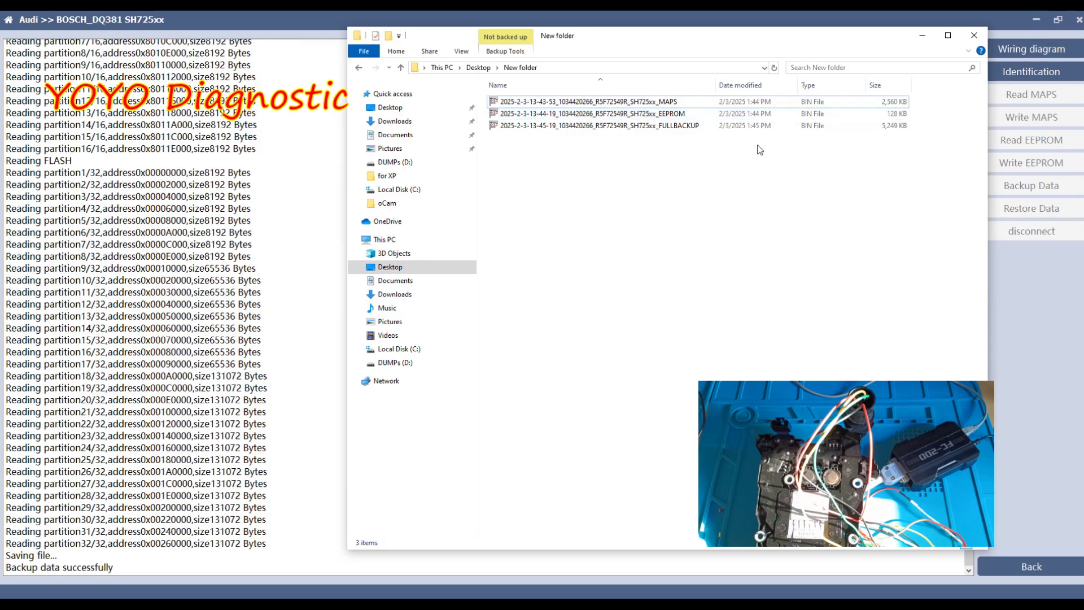
Open the saved MAPS file in Fairdell HexCmp and examine its hex data around offset 00161000
double_click(676, 100)
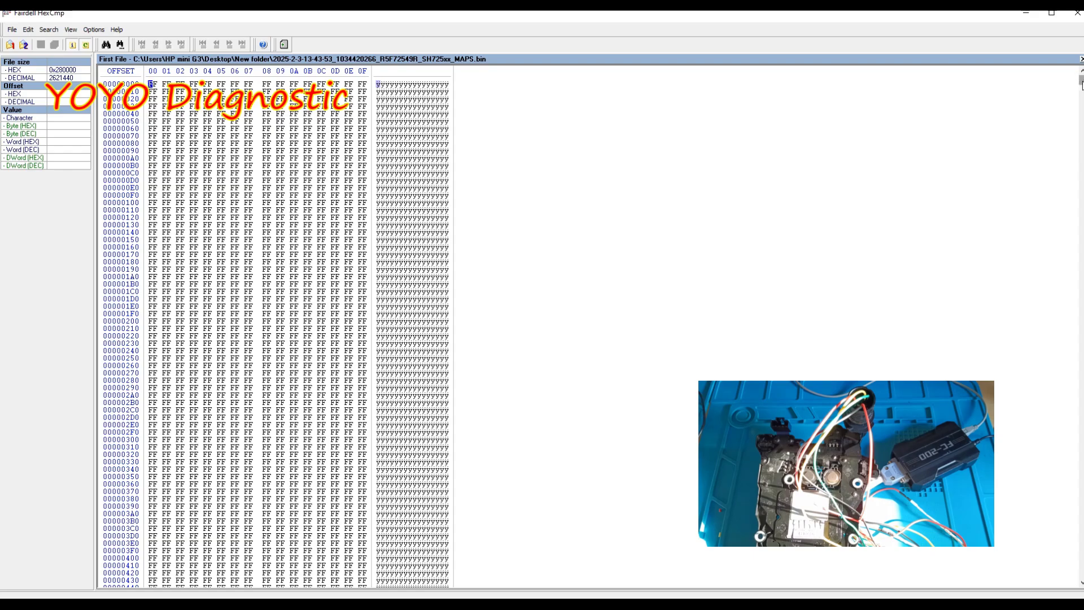
drag(1081, 82, 644, 326)
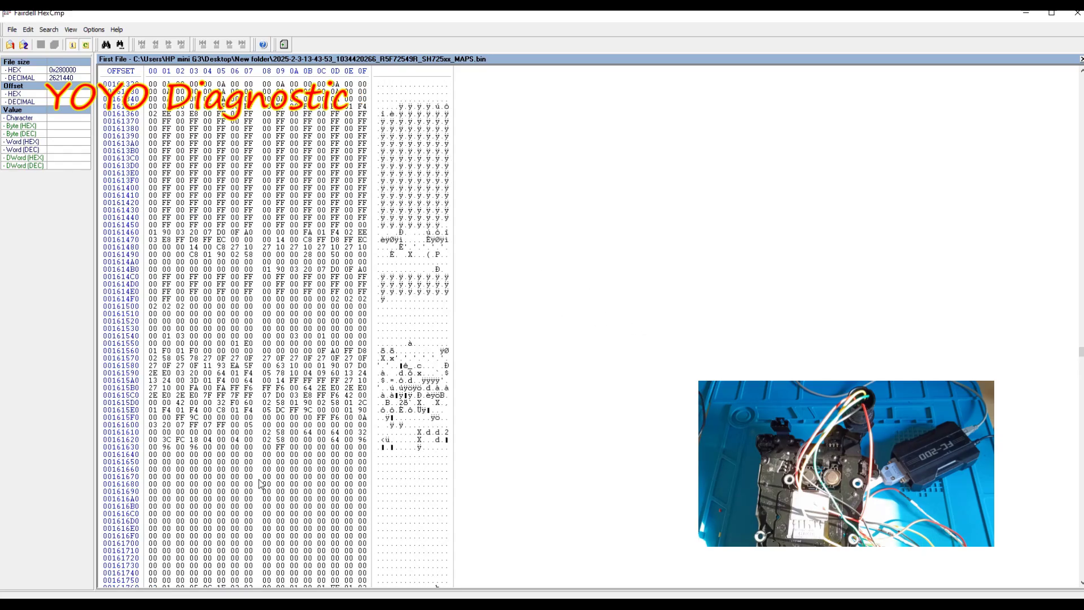
scroll(414, 383, down, 15)
scroll(414, 382, down, 20)
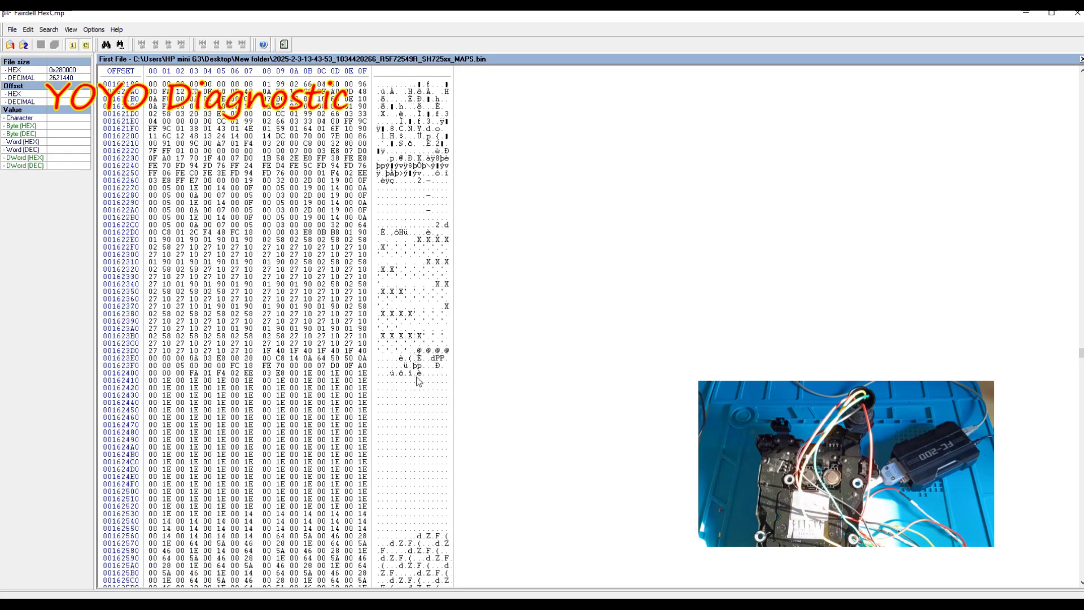
scroll(418, 389, down, 20)
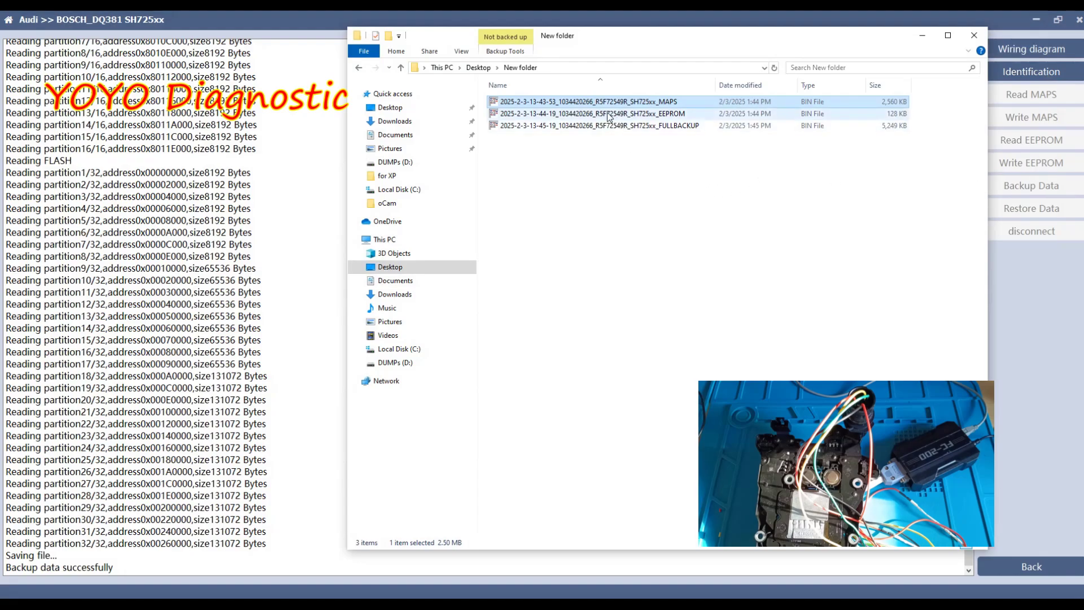
Open the saved EEPROM file in Fairdell HexCmp and examine the readable gearbox identification text around offset 00001B20
double_click(609, 115)
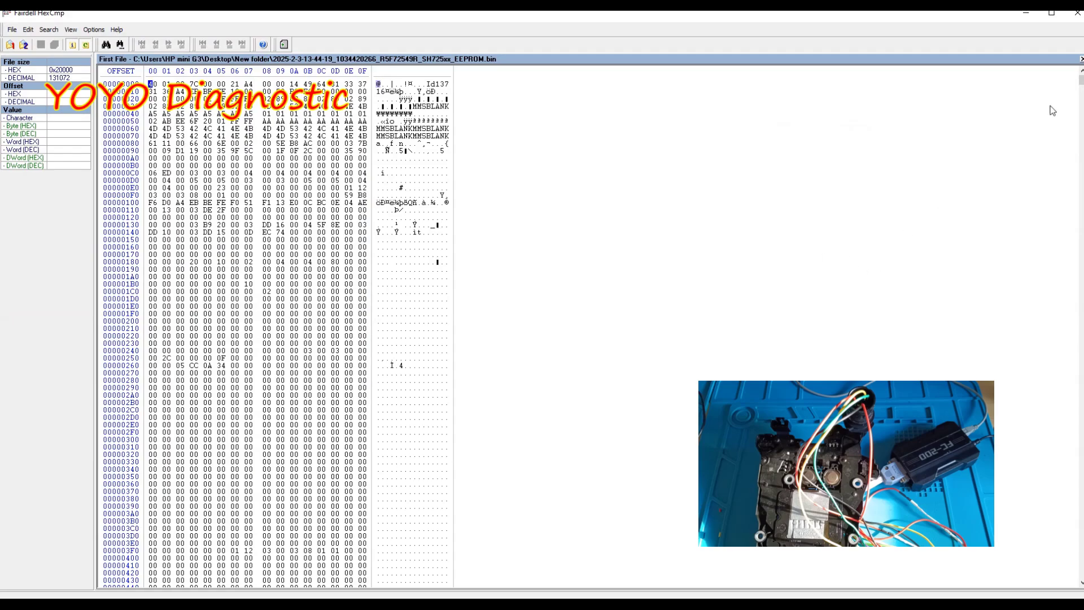
scroll(1053, 111, down, 20)
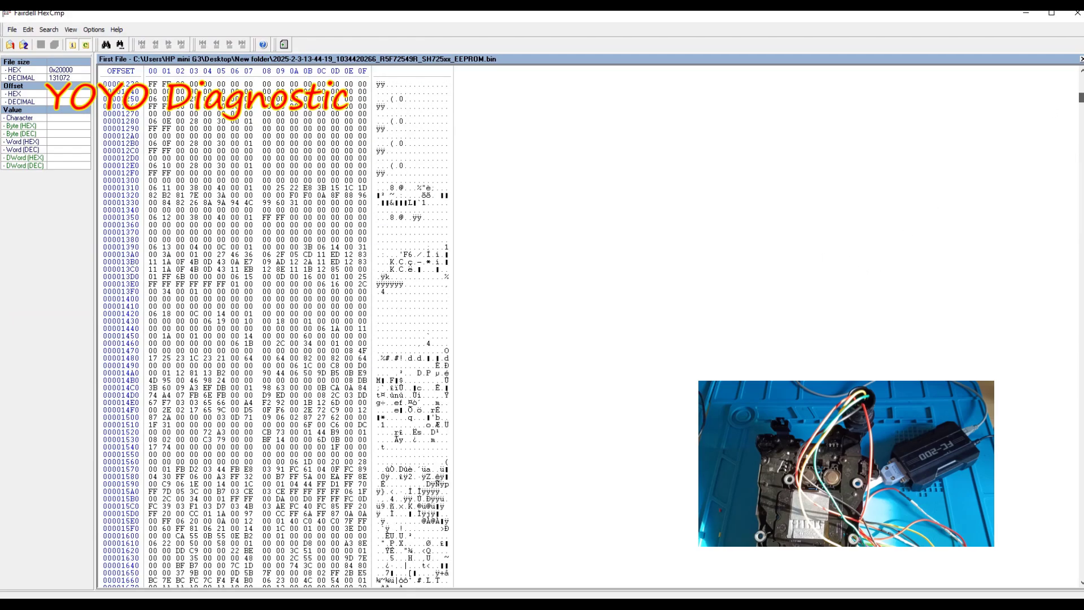
scroll(275, 328, down, 6)
scroll(275, 328, down, 20)
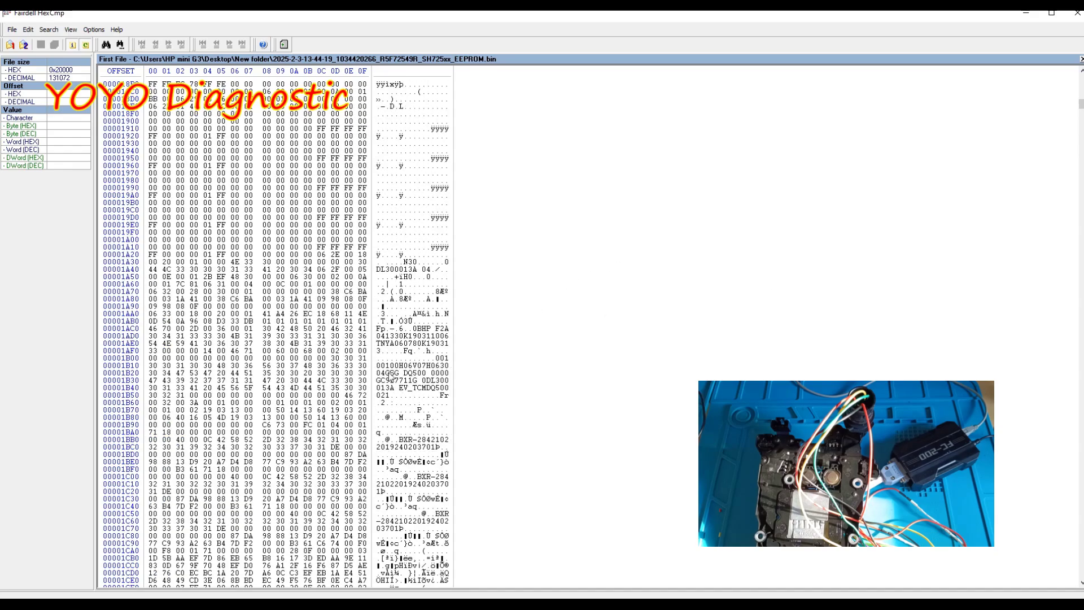
click(378, 374)
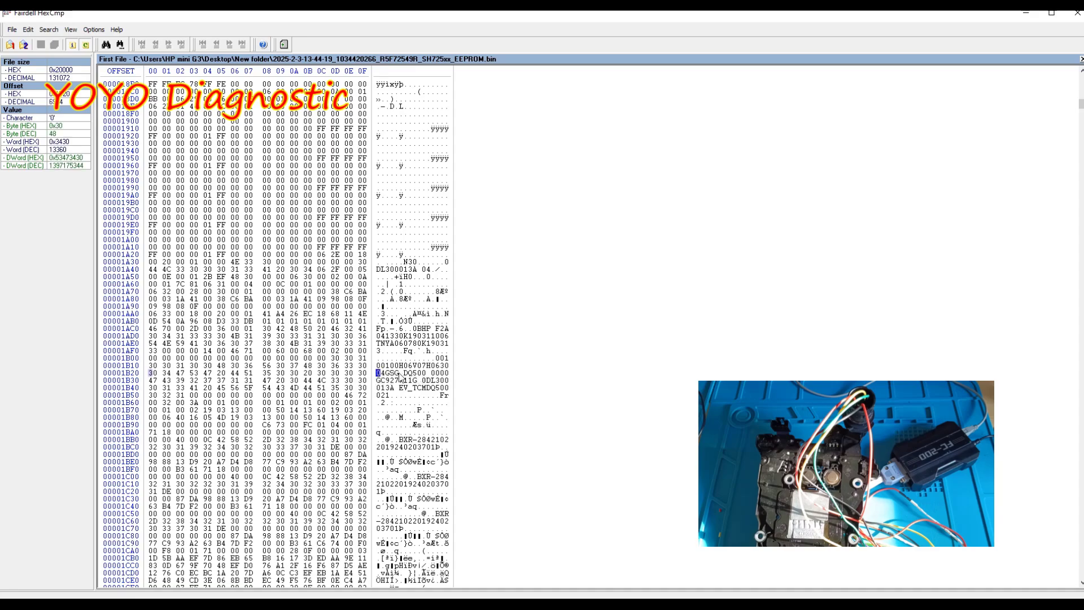
click(406, 374)
key(Home)
click(430, 387)
Examine the further EEPROM data from about offset 00001BD0 to about offset 0000E3F0
scroll(433, 401, down, 15)
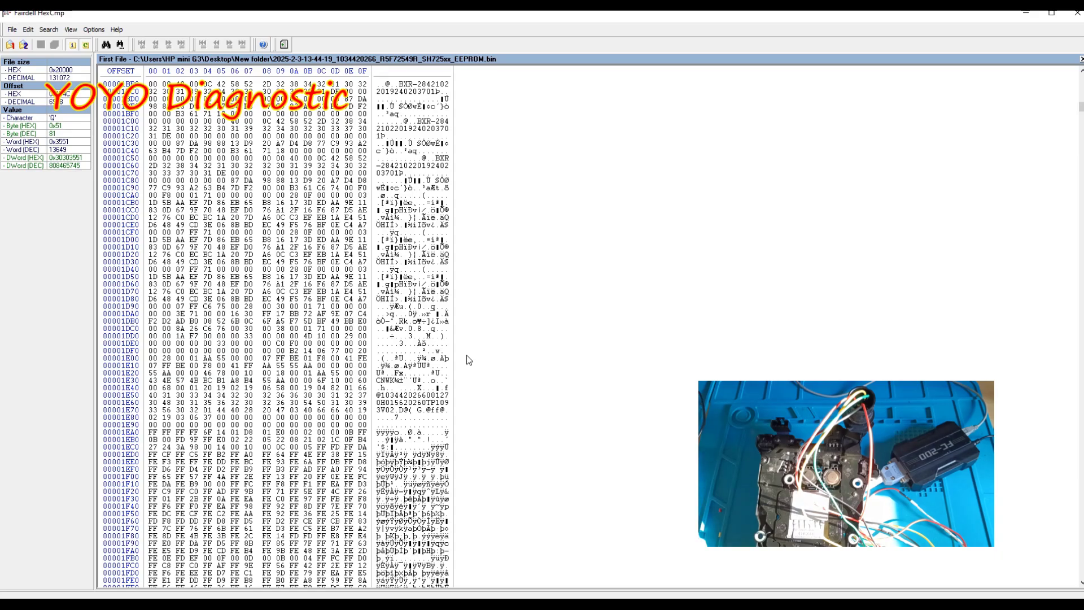
scroll(466, 360, down, 12)
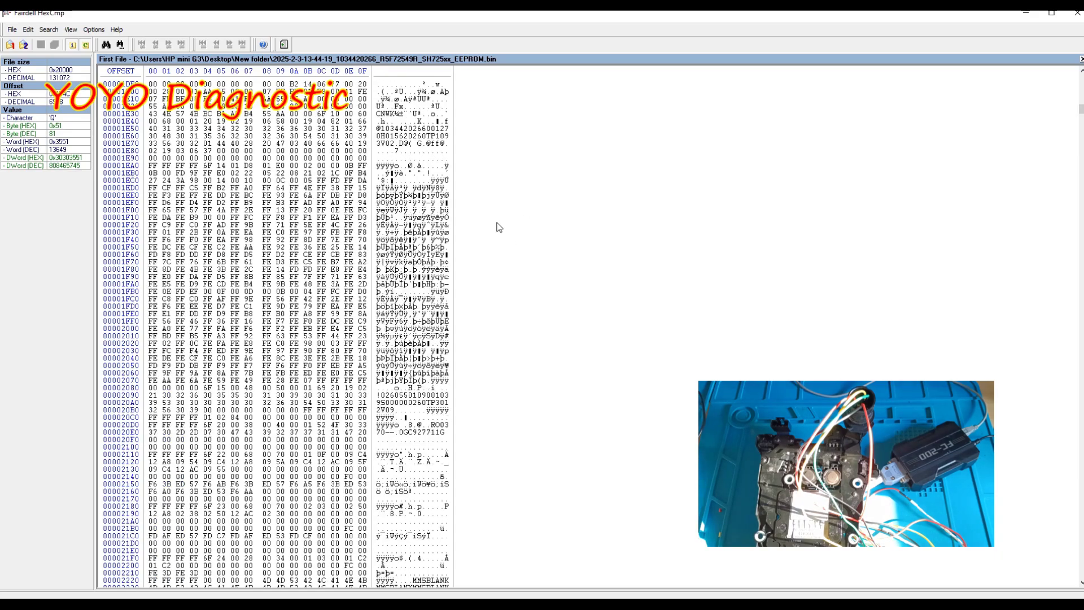
scroll(459, 266, down, 20)
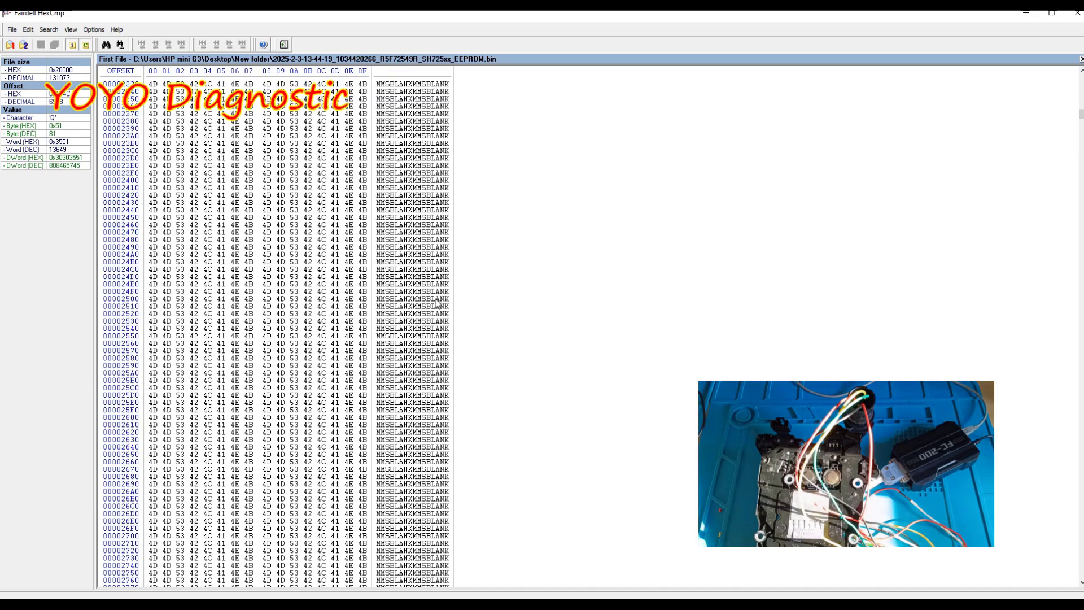
scroll(437, 304, down, 20)
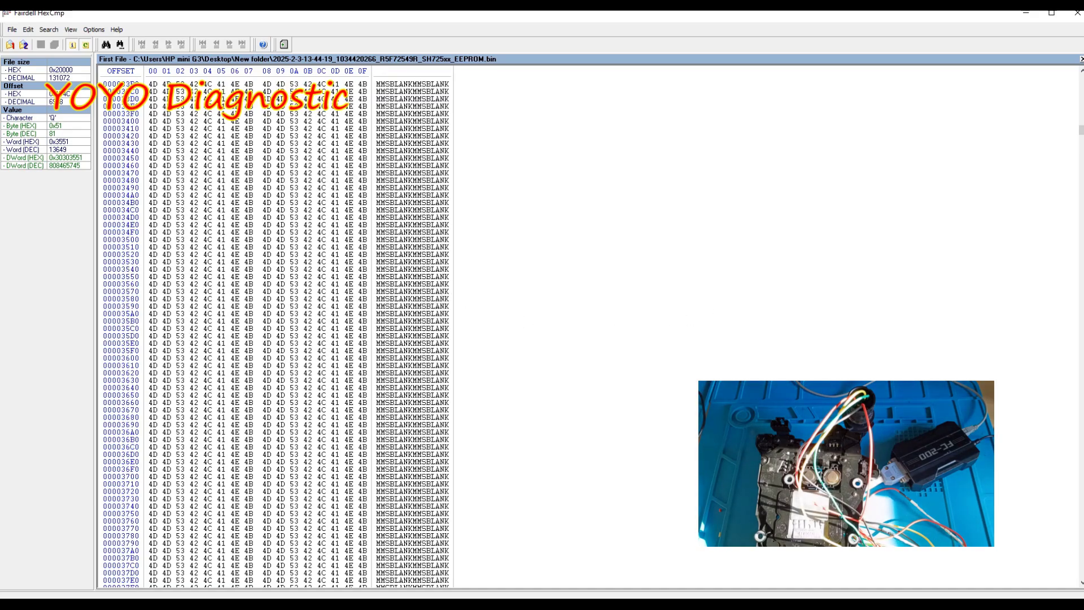
drag(1081, 130, 1082, 163)
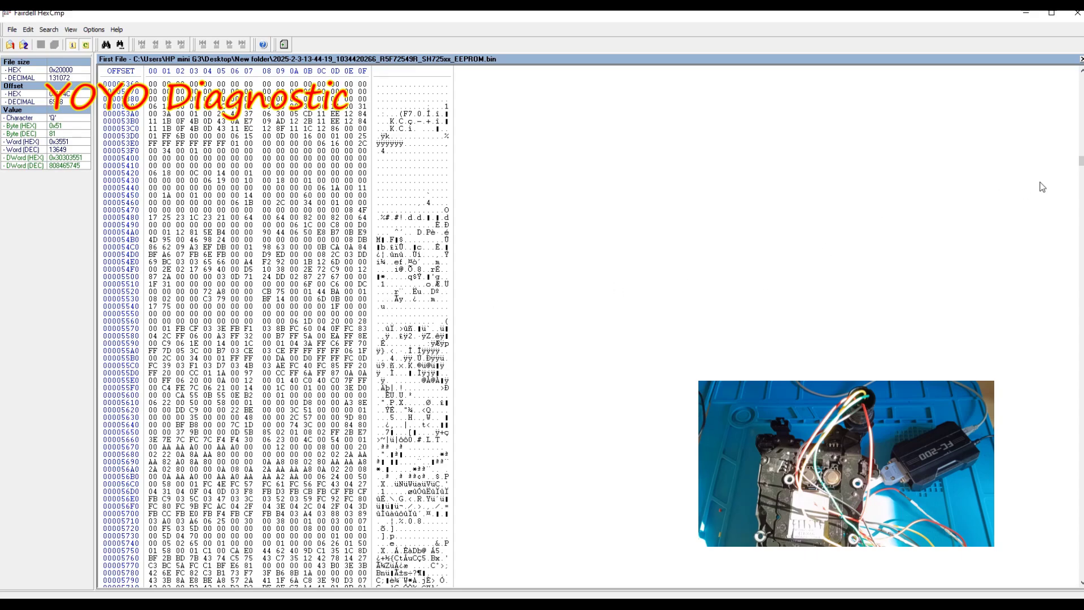
drag(1081, 164, 1082, 297)
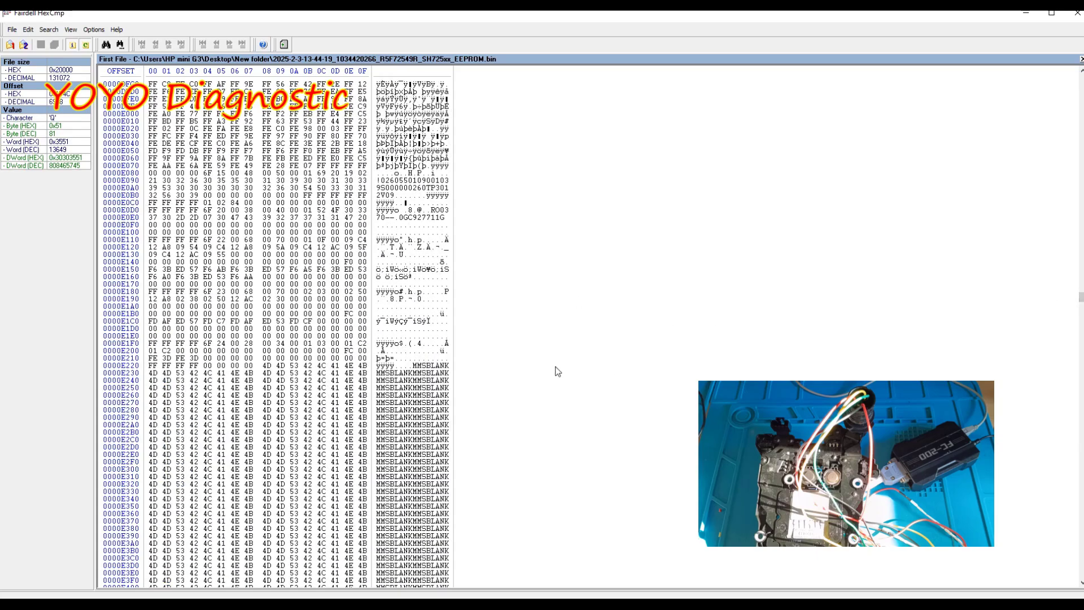